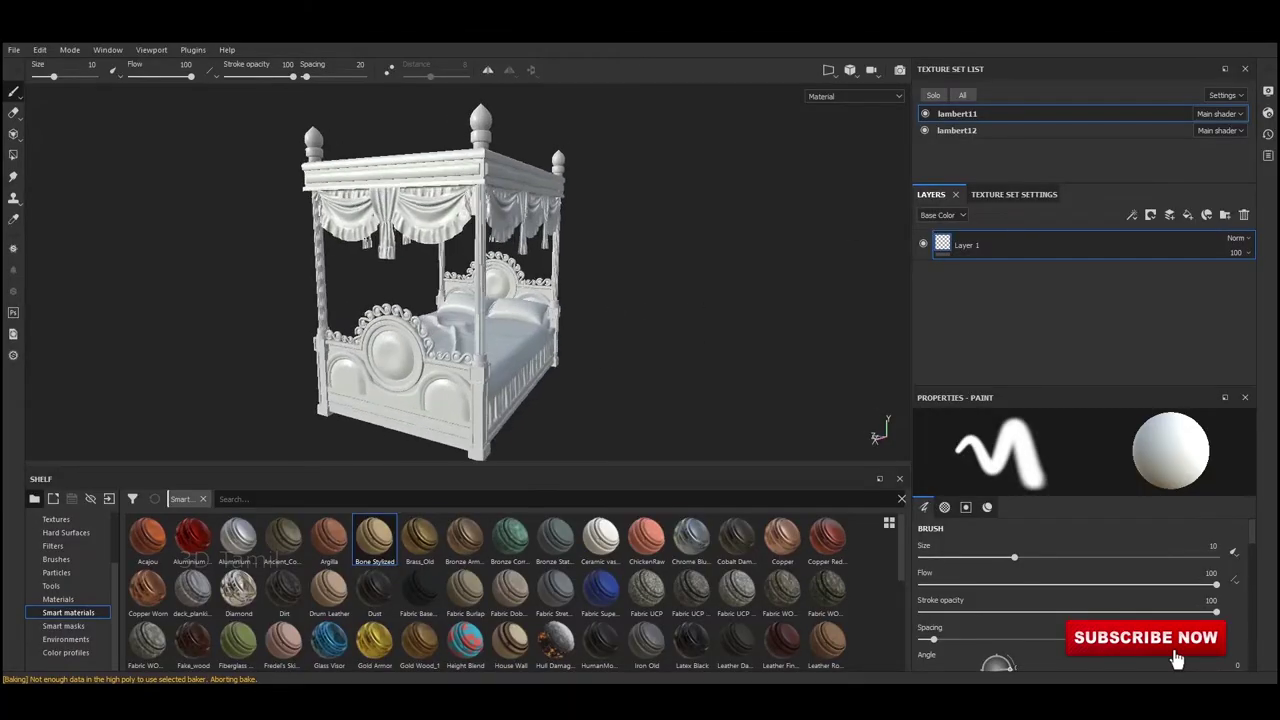
Bake the mesh maps for all texture sets from Texture Set Settings, then view the bed three-quarter
click(1013, 194)
scroll(1080, 300, down, 3)
scroll(1080, 300, down, 3)
click(1204, 310)
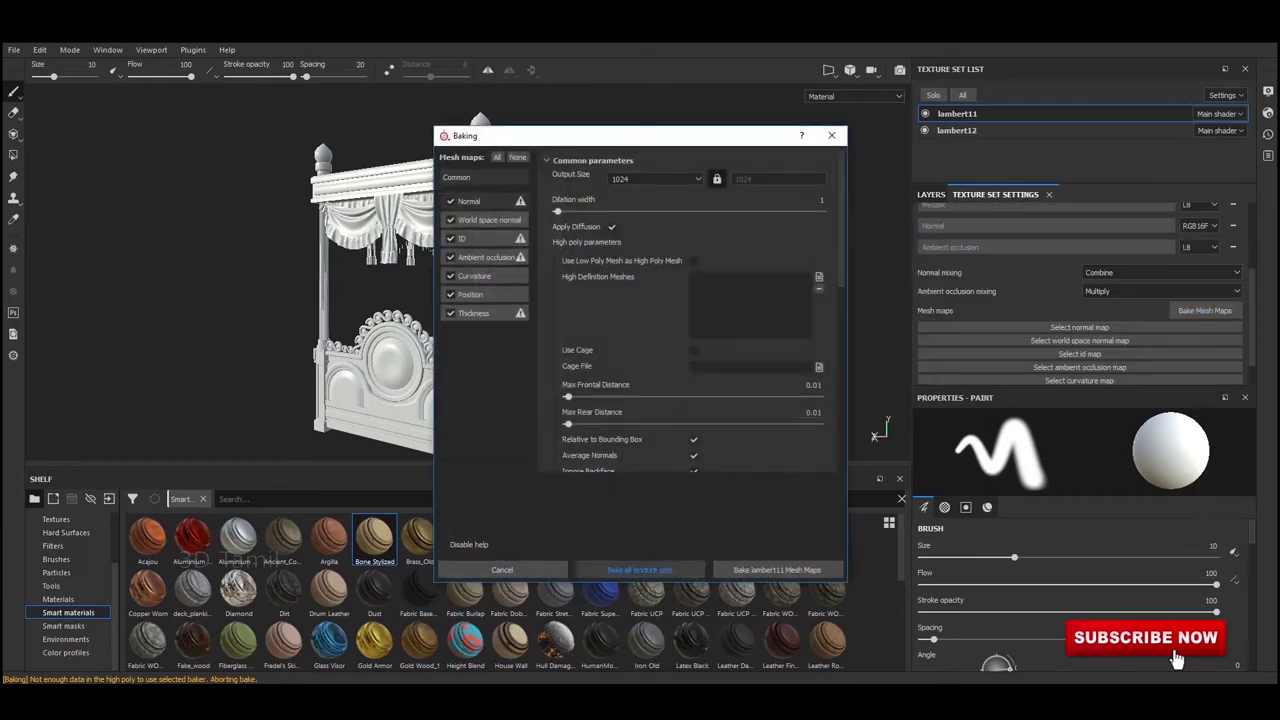
click(640, 569)
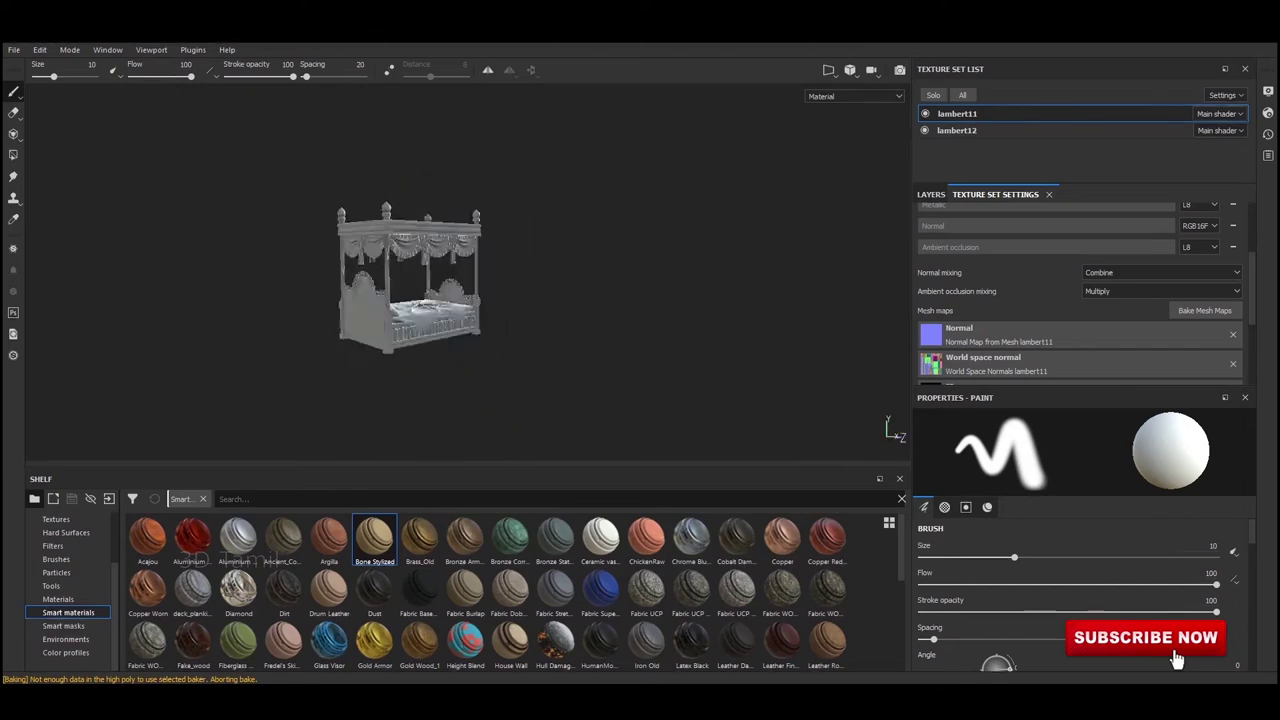
alt+drag(486, 266, 654, 289)
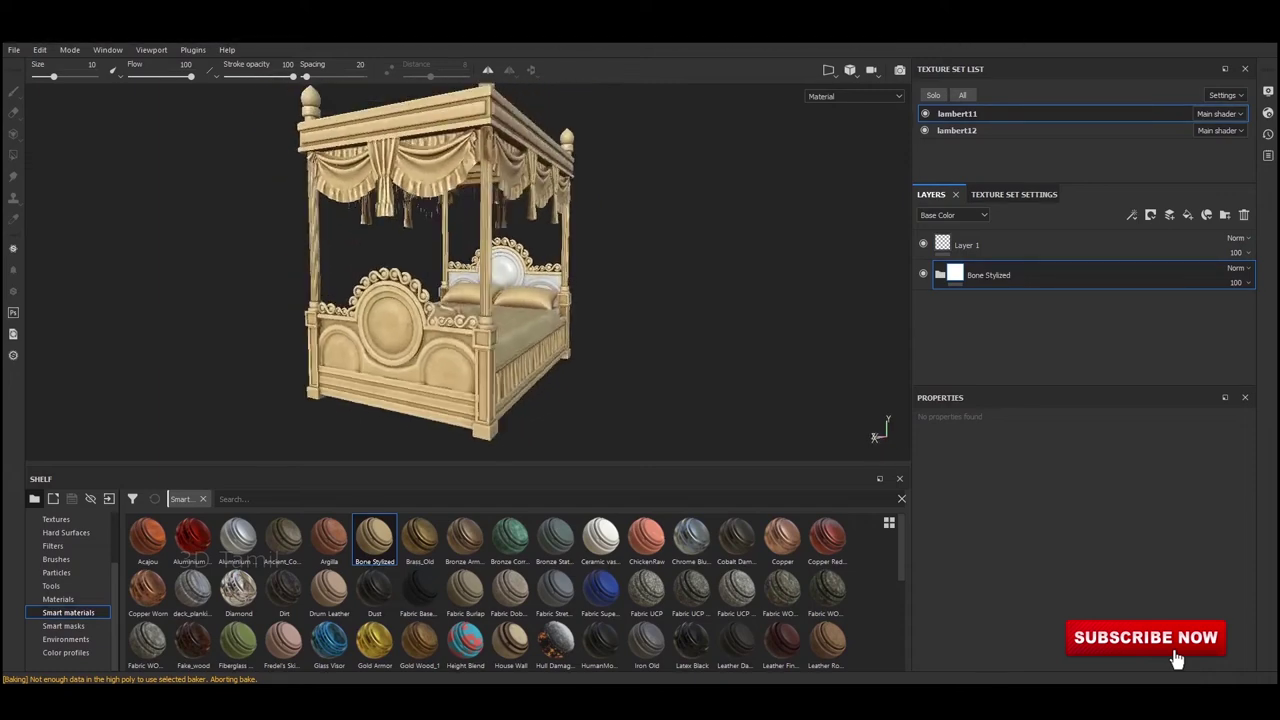
Search the materials for 'woo' and darken the bed material's base colour to dark brown
click(58, 599)
text(woo)
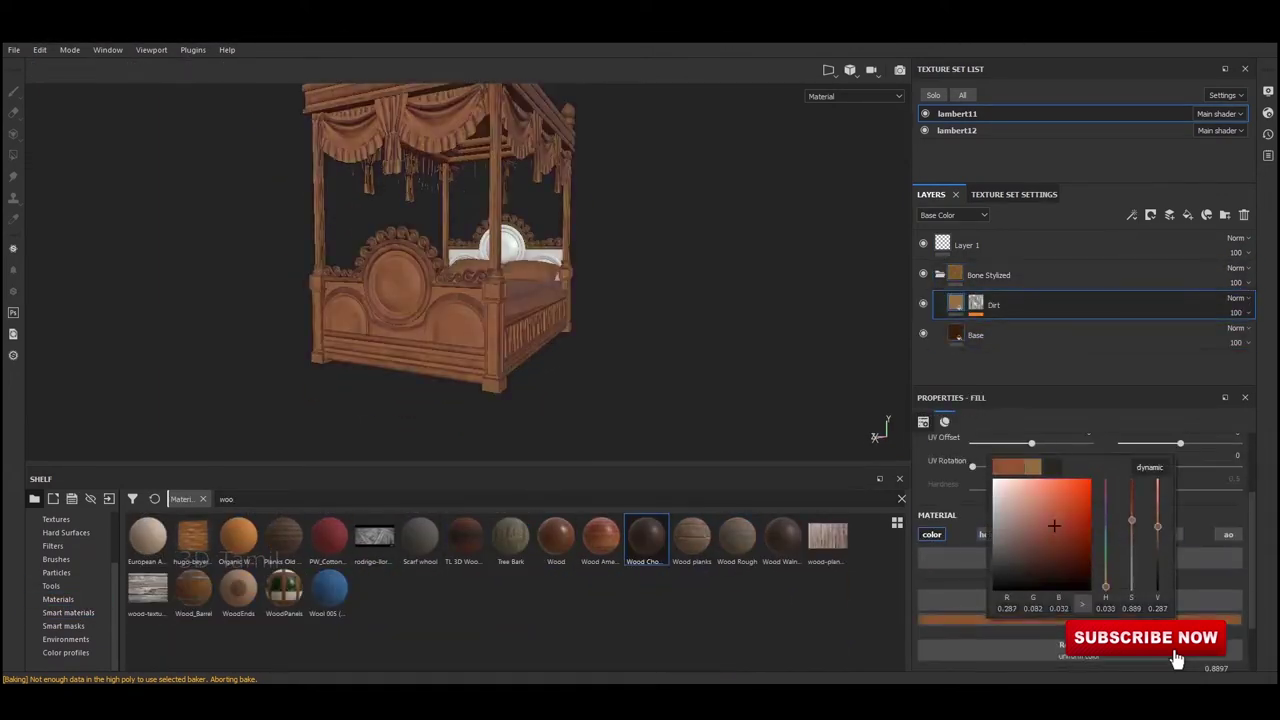
drag(1054, 525, 1001, 546)
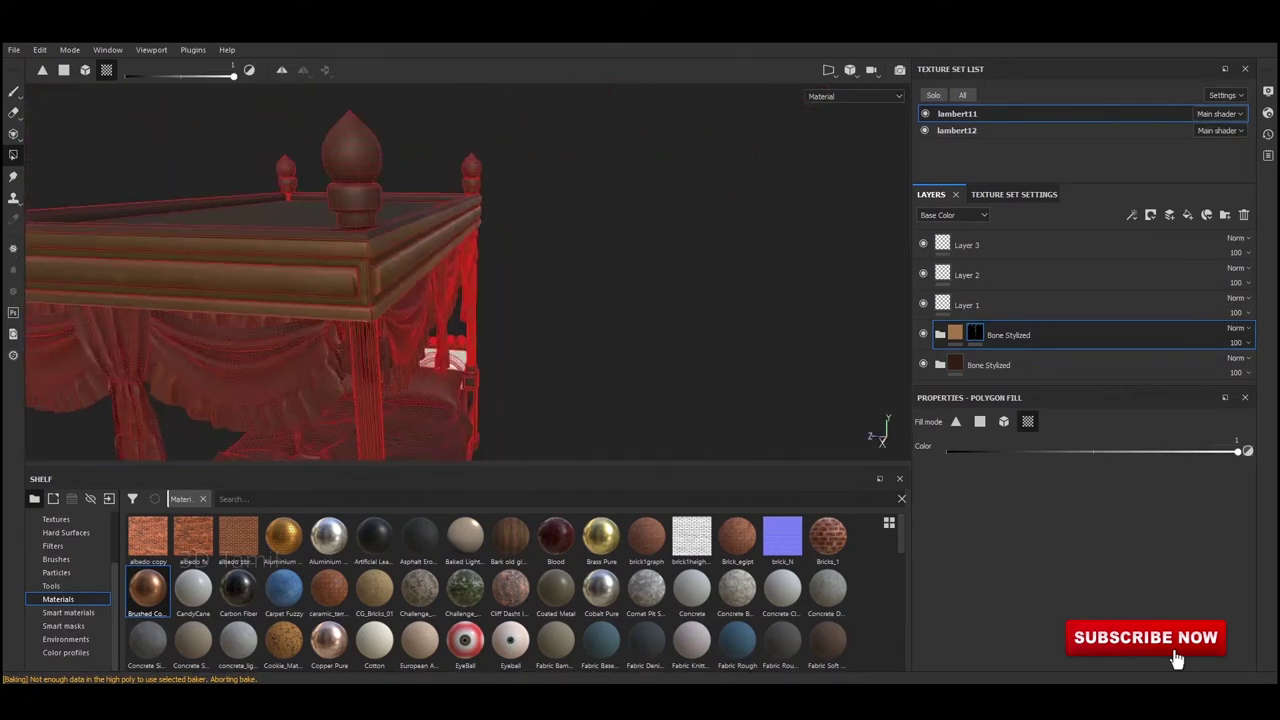
Polygon-fill the lower and upper Bone Stylized folder masks so curtains and bedding show white
key(F3)
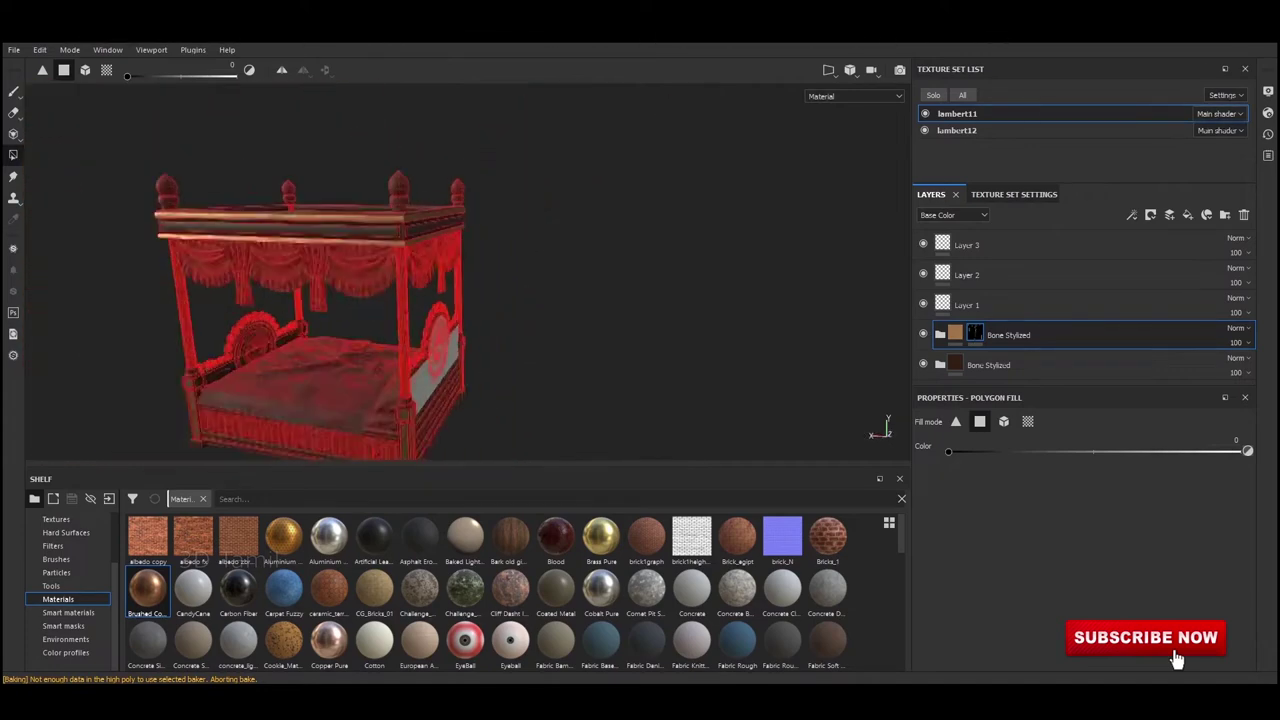
key(1)
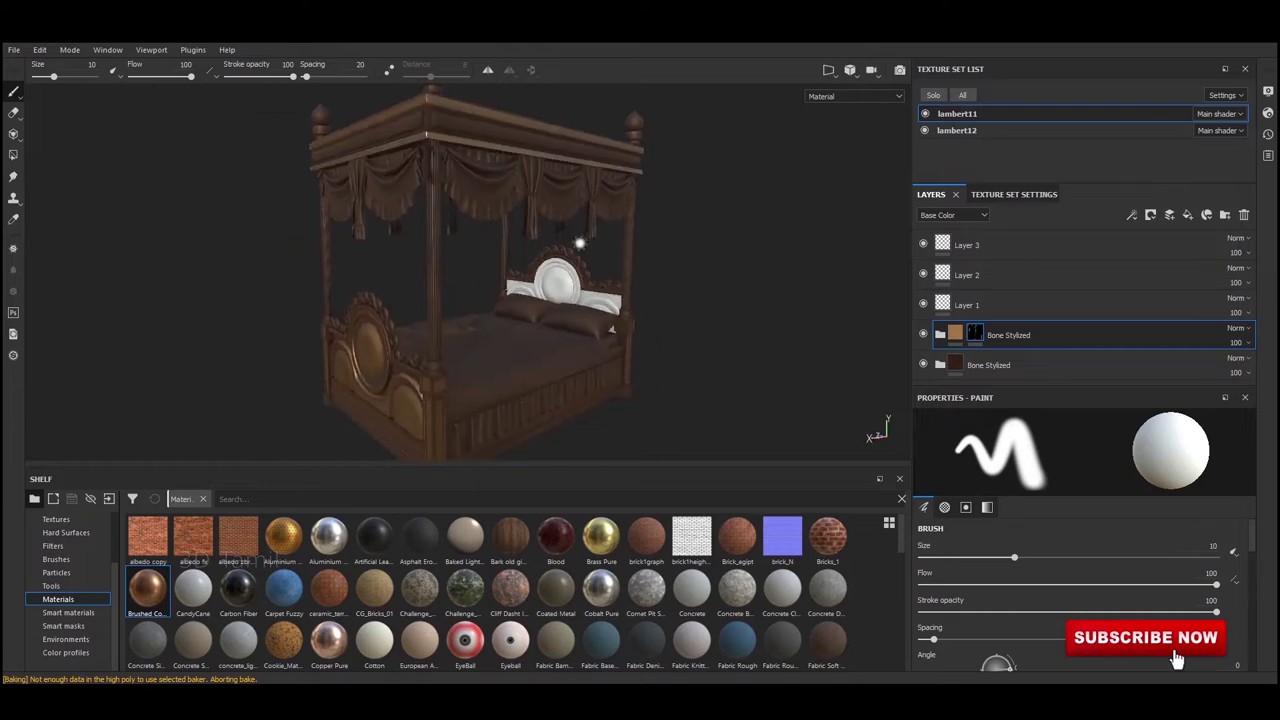
click(990, 365)
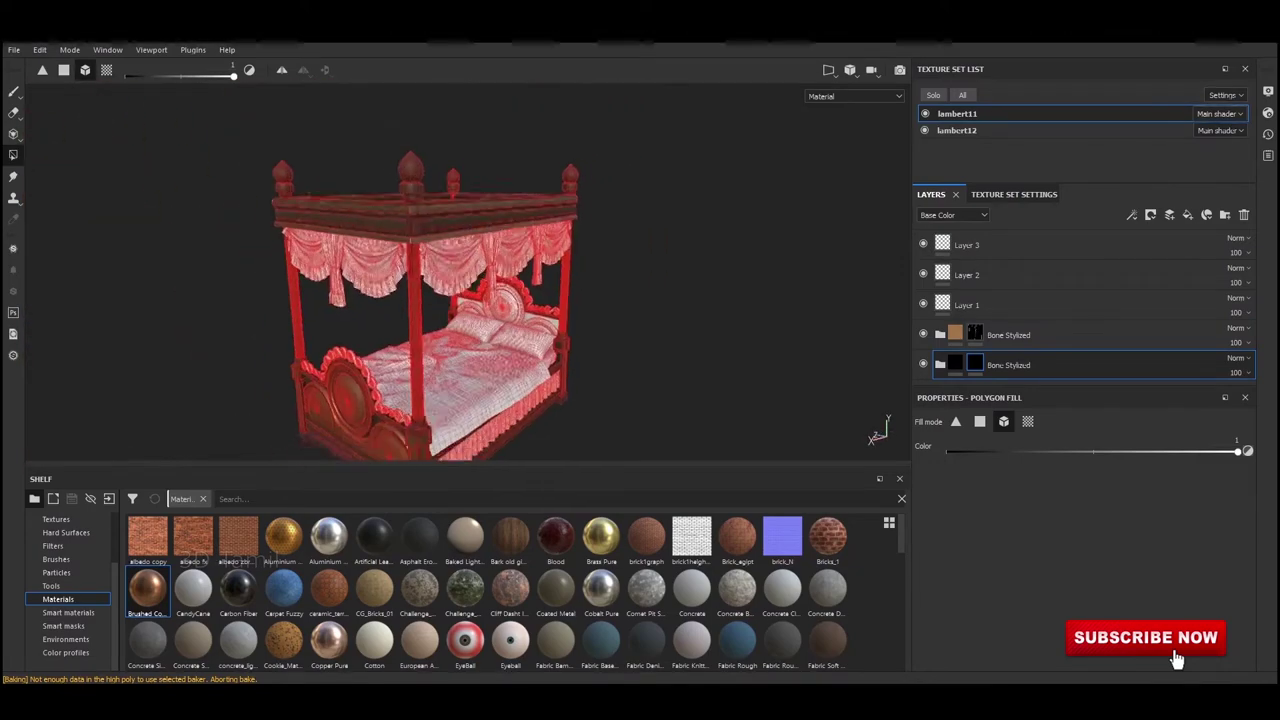
key(1)
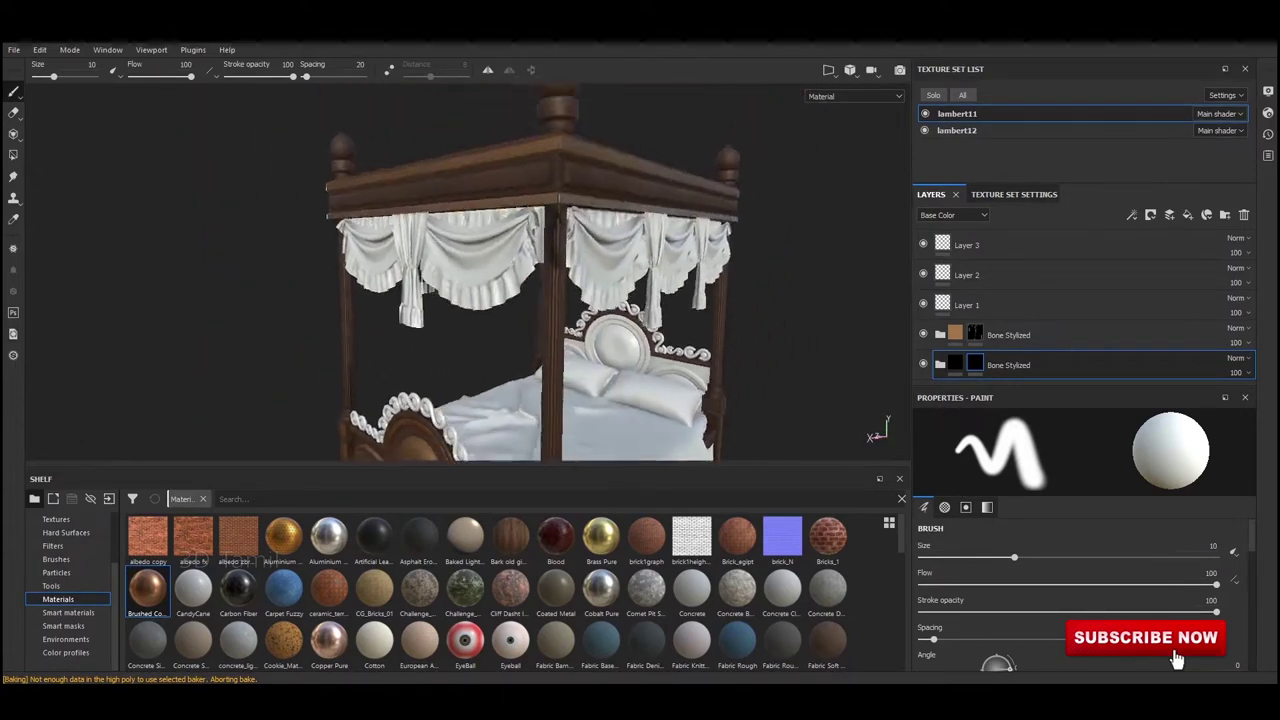
click(1008, 335)
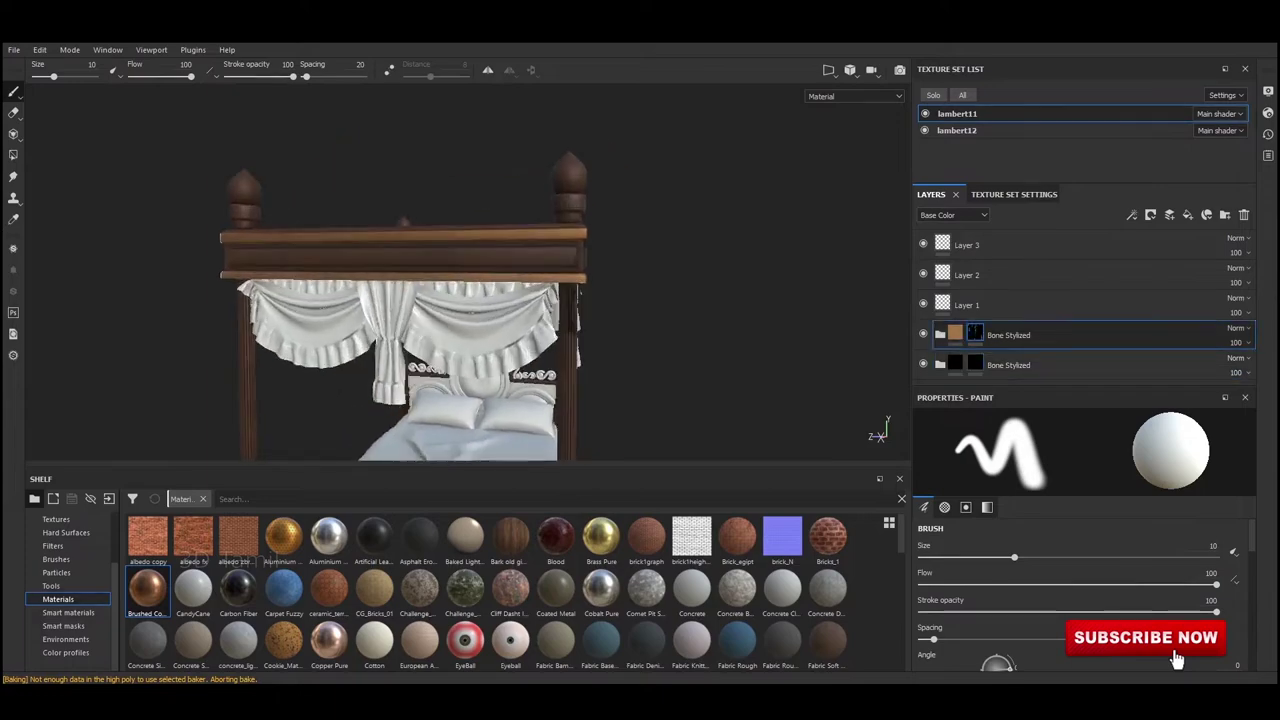
key(4)
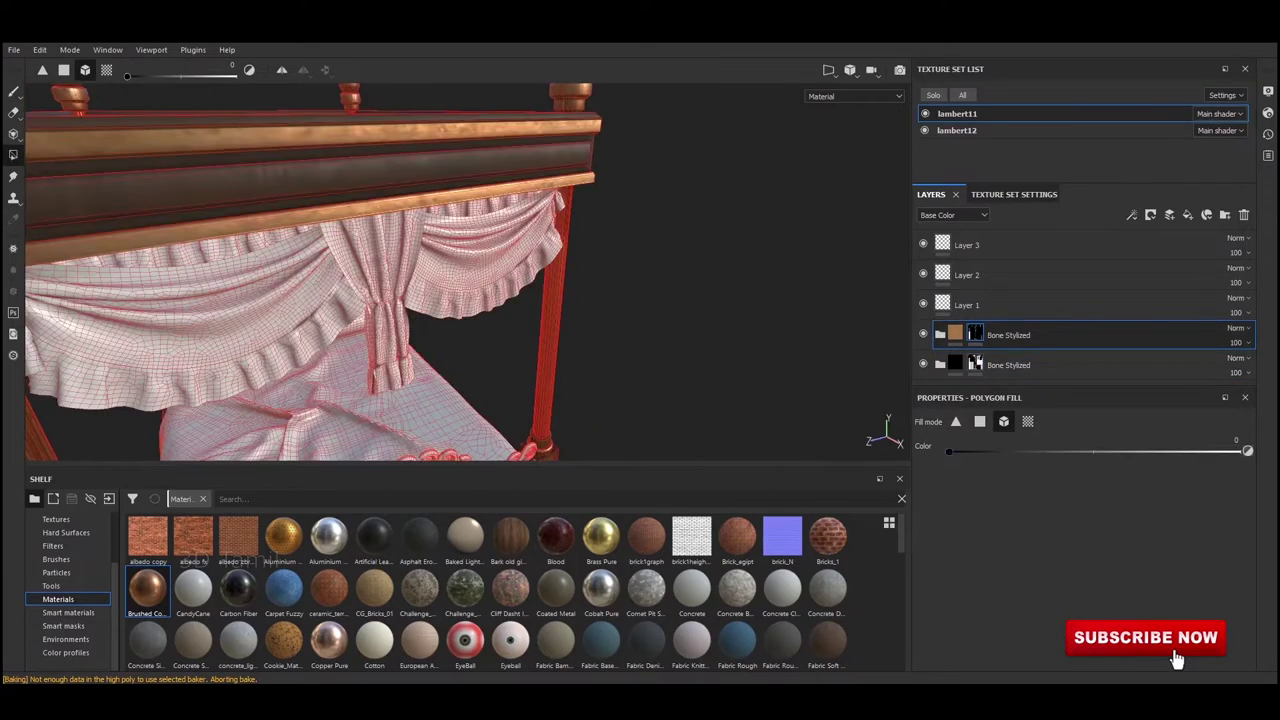
key(1)
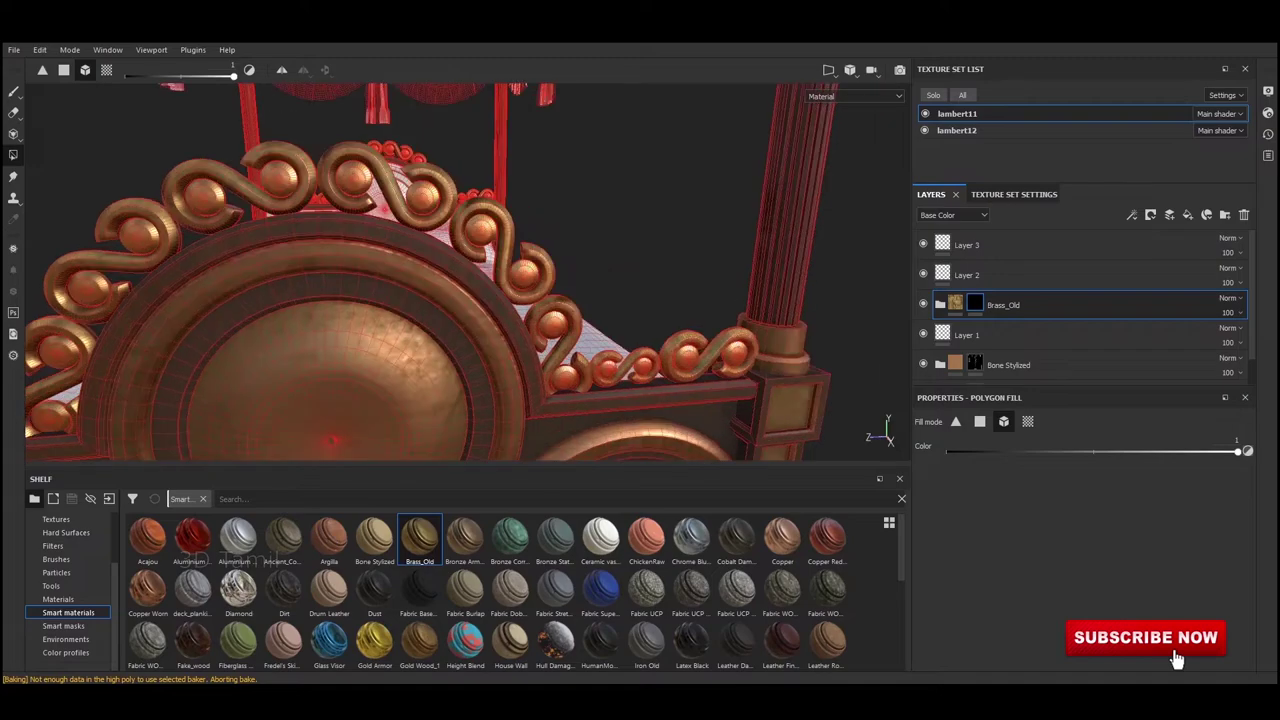
Polygon-fill the footboard's round panels into the Brass_Old mask, checking the result between passes
key(1)
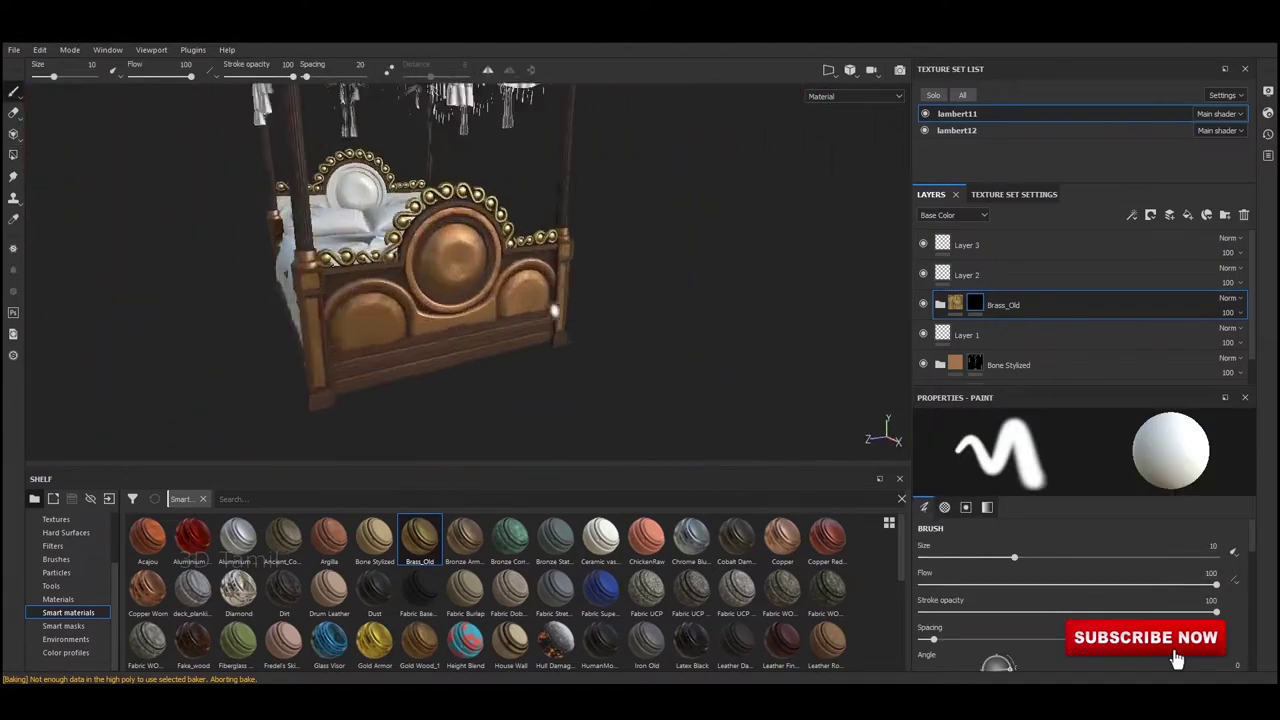
key(4)
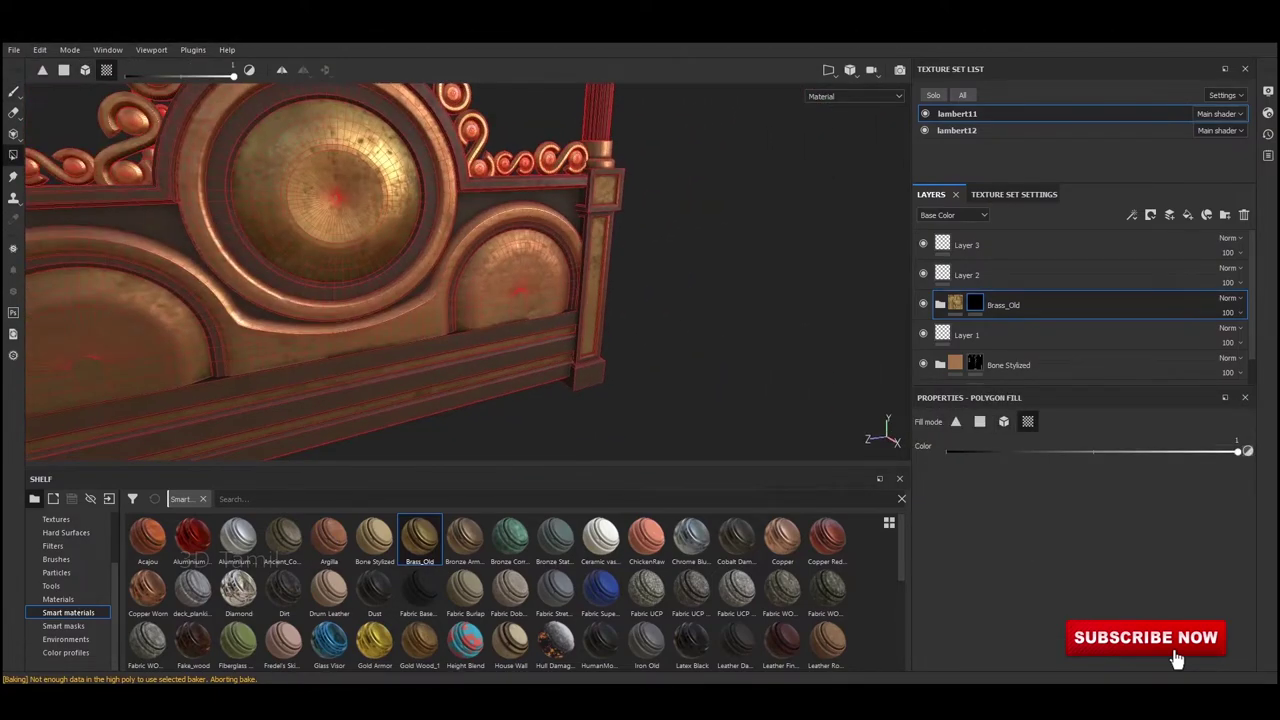
key(1)
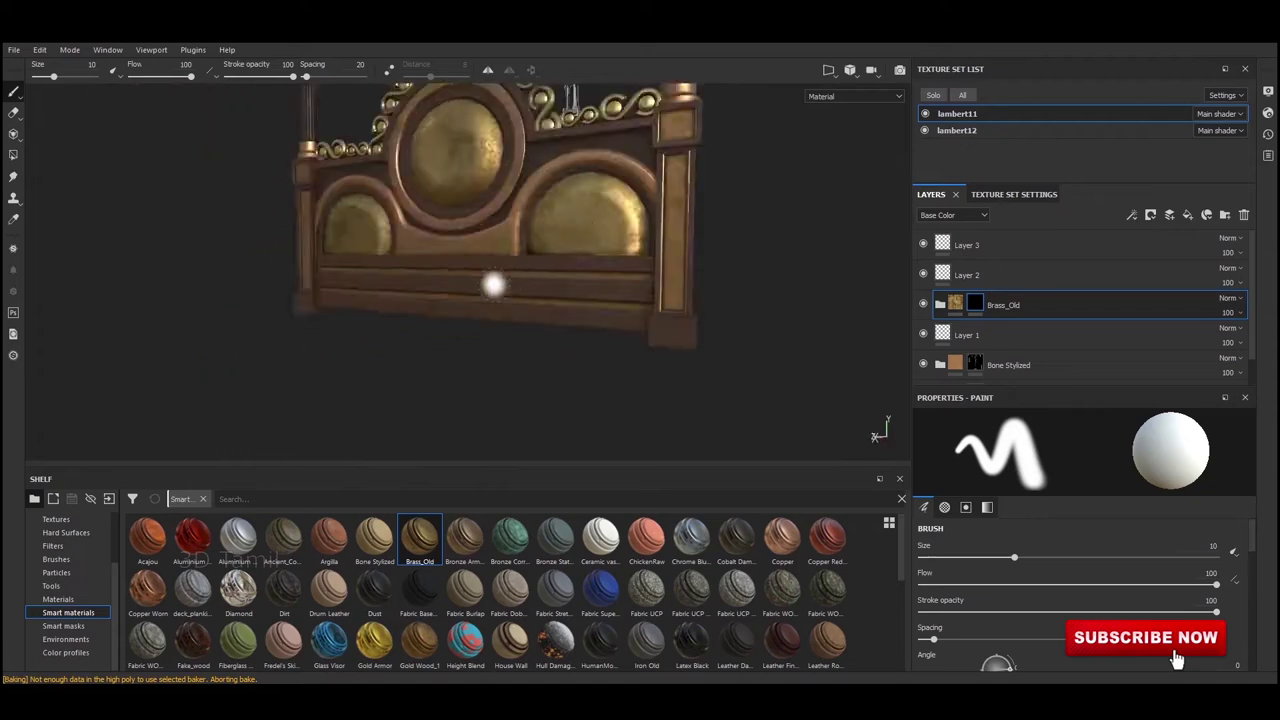
key(4)
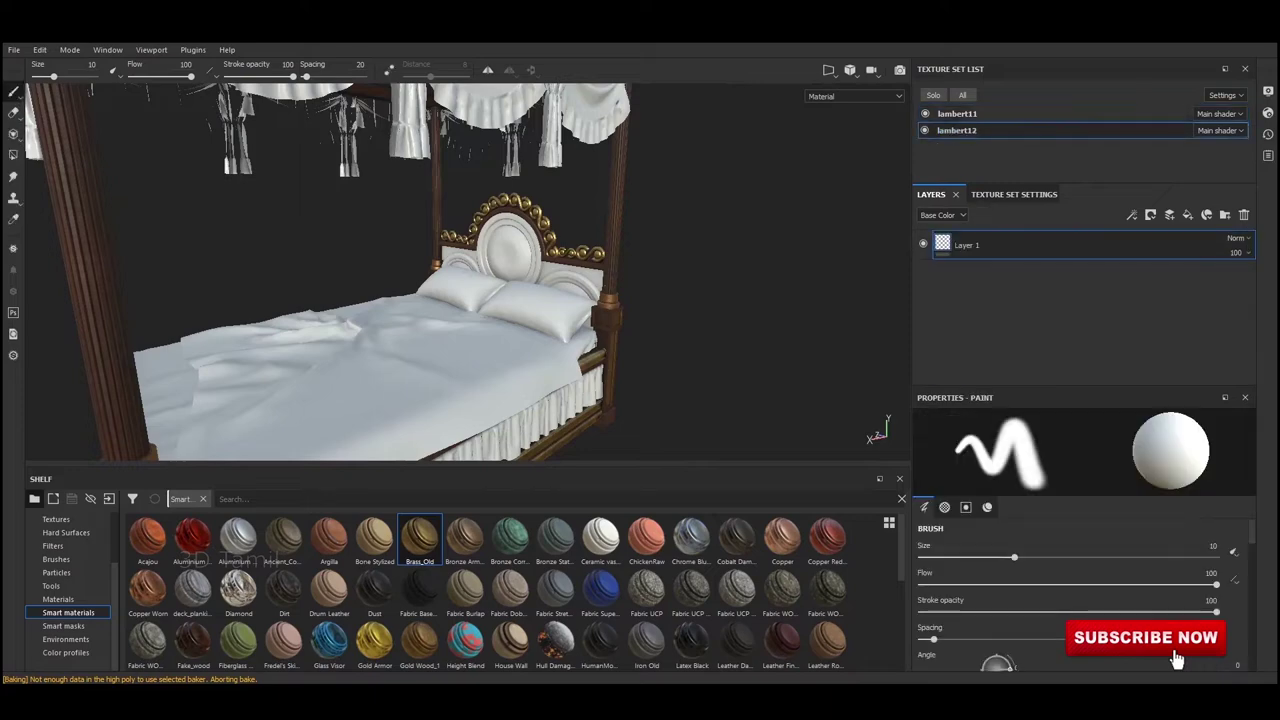
Polygon-fill the mask on the lambert12 texture set
key(4)
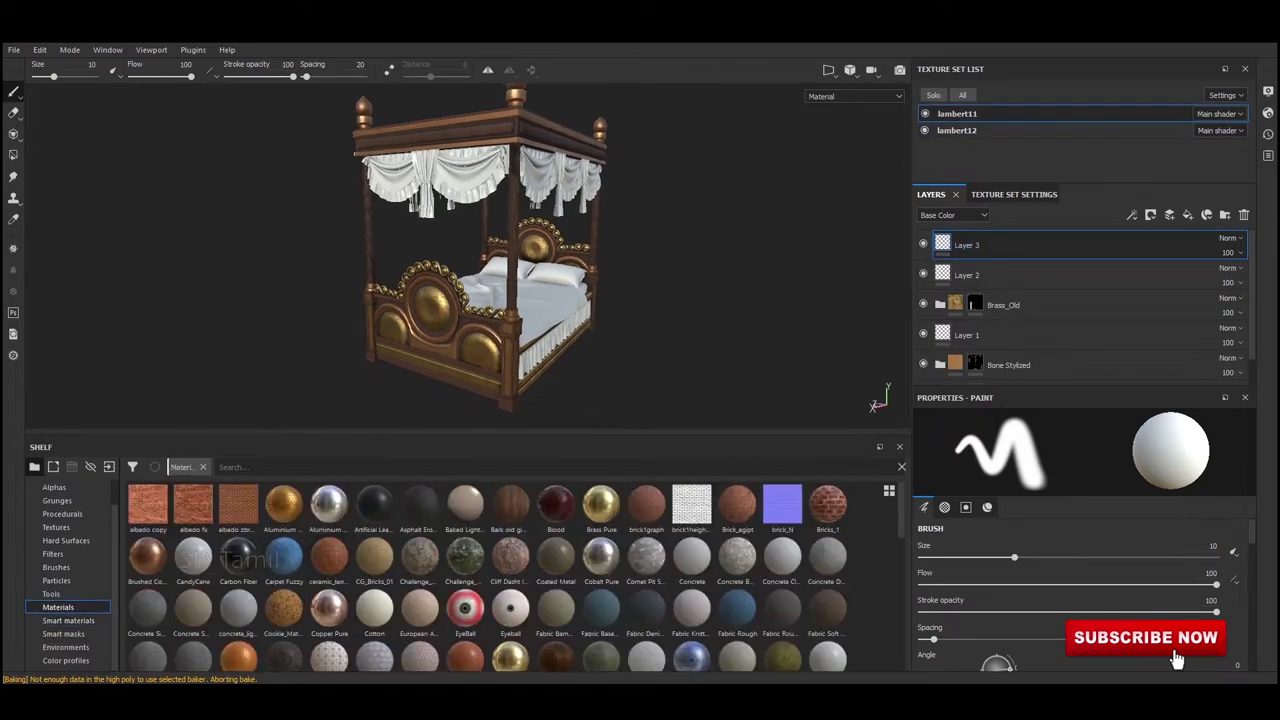
Add Wool 005 as a fill layer and polygon-fill its mask onto the canopy curtains
scroll(490, 575, down, 10)
drag(555, 640, 1050, 260)
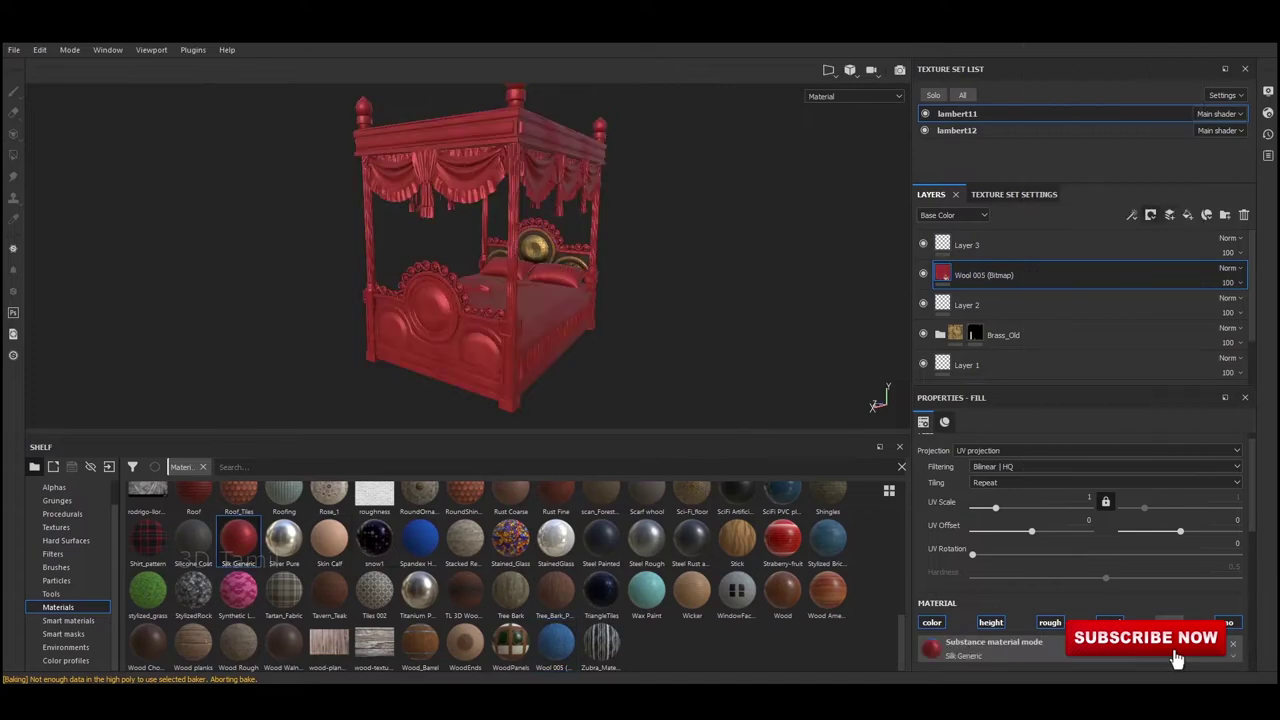
key(4)
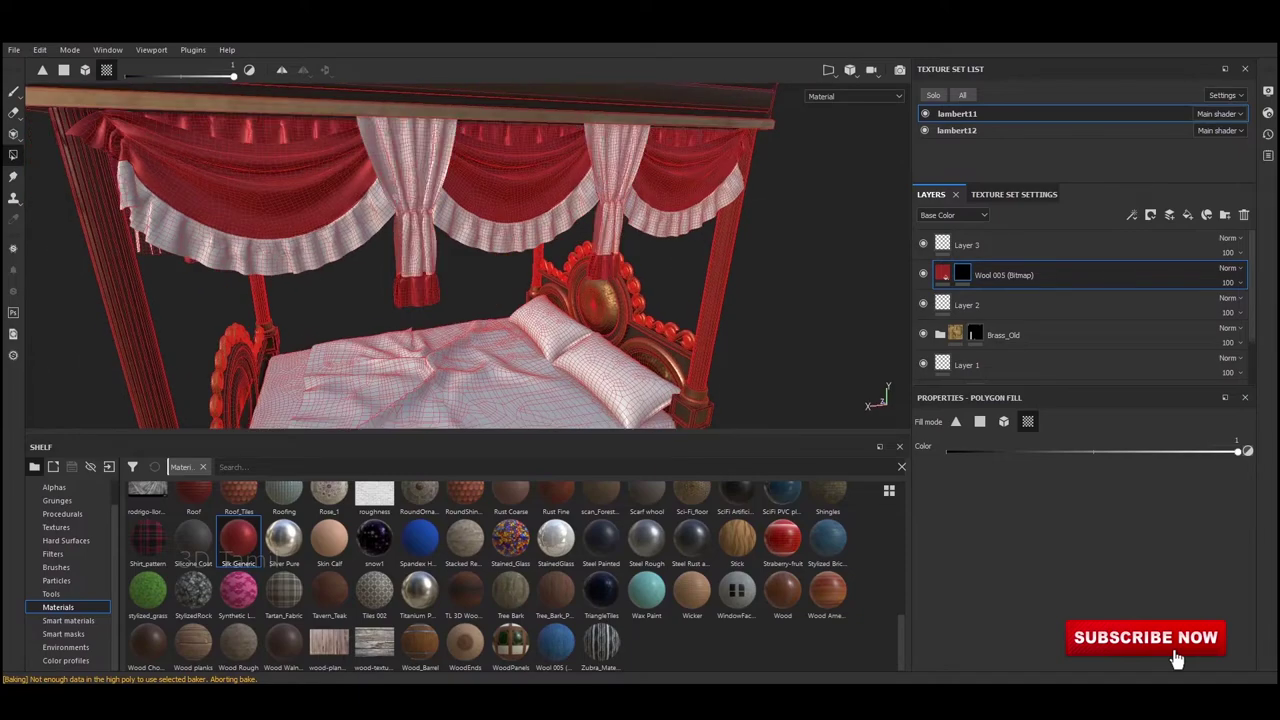
key(1)
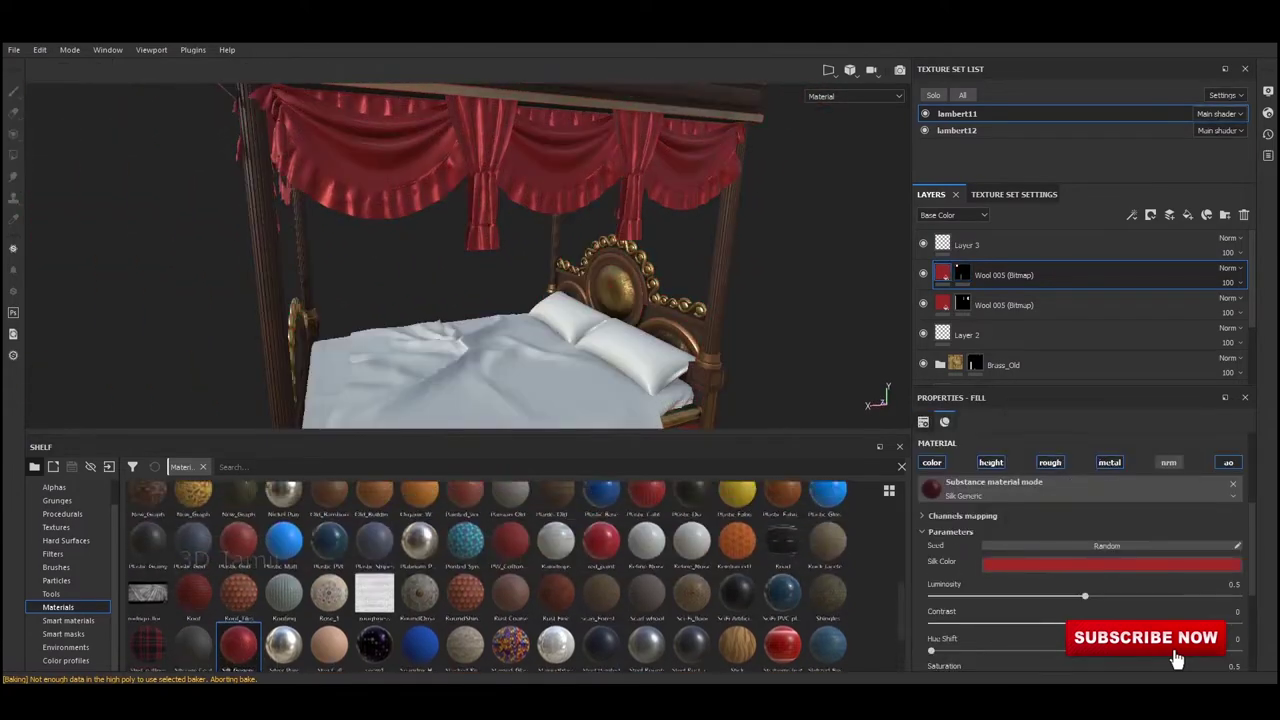
Darken the curtains' Silk Color to deep red and resume masking further parts
drag(1080, 486, 1083, 487)
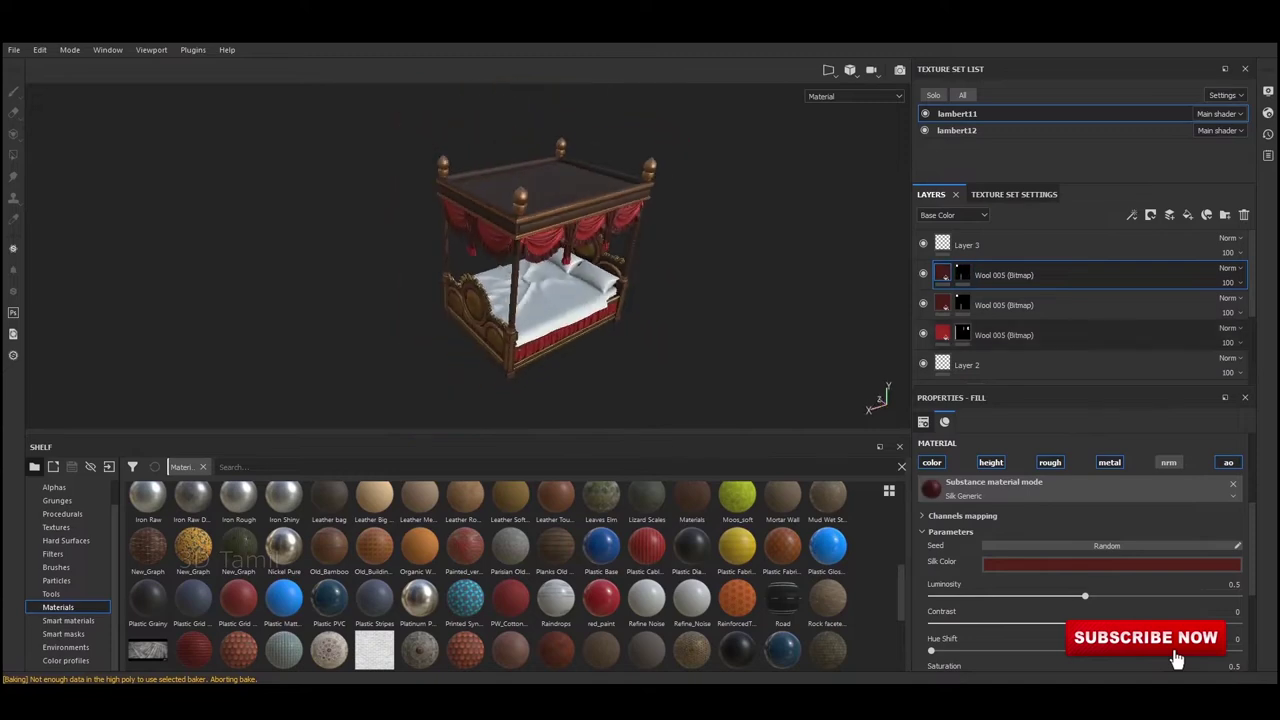
key(4)
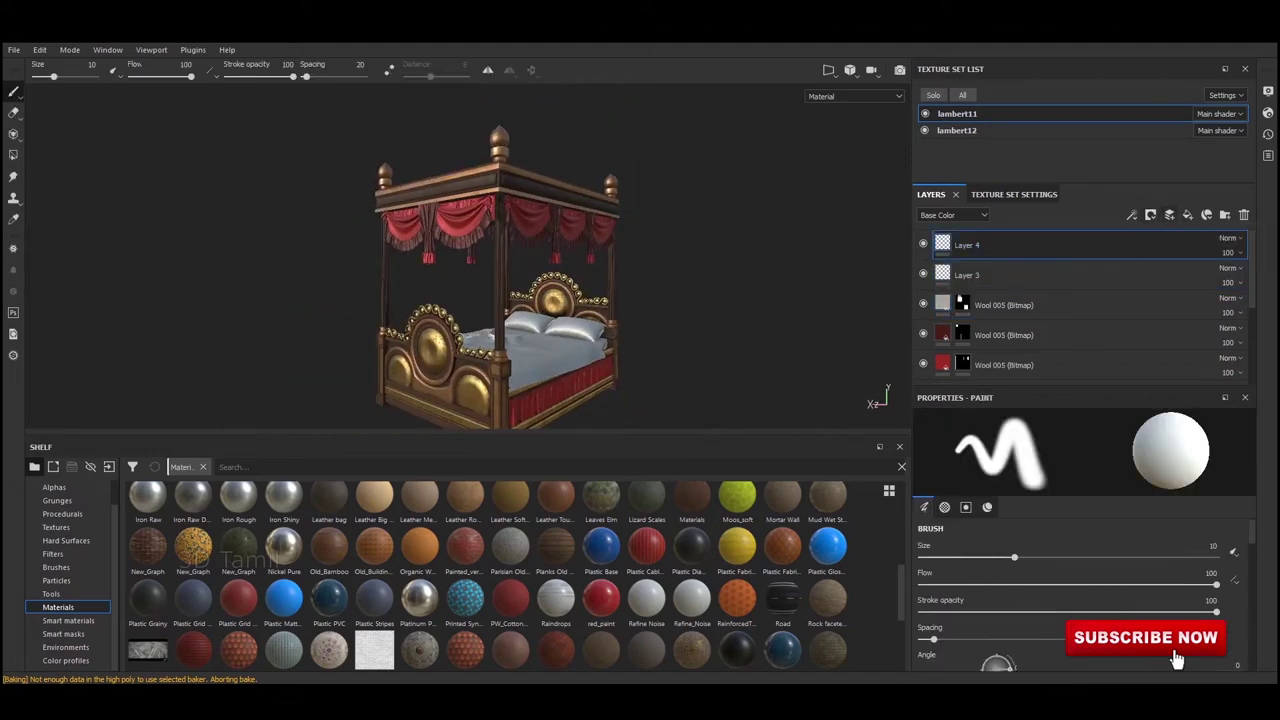
Scroll through the Materials shelf to locate Tiles 002
scroll(490, 575, up, 5)
scroll(490, 575, down, 3)
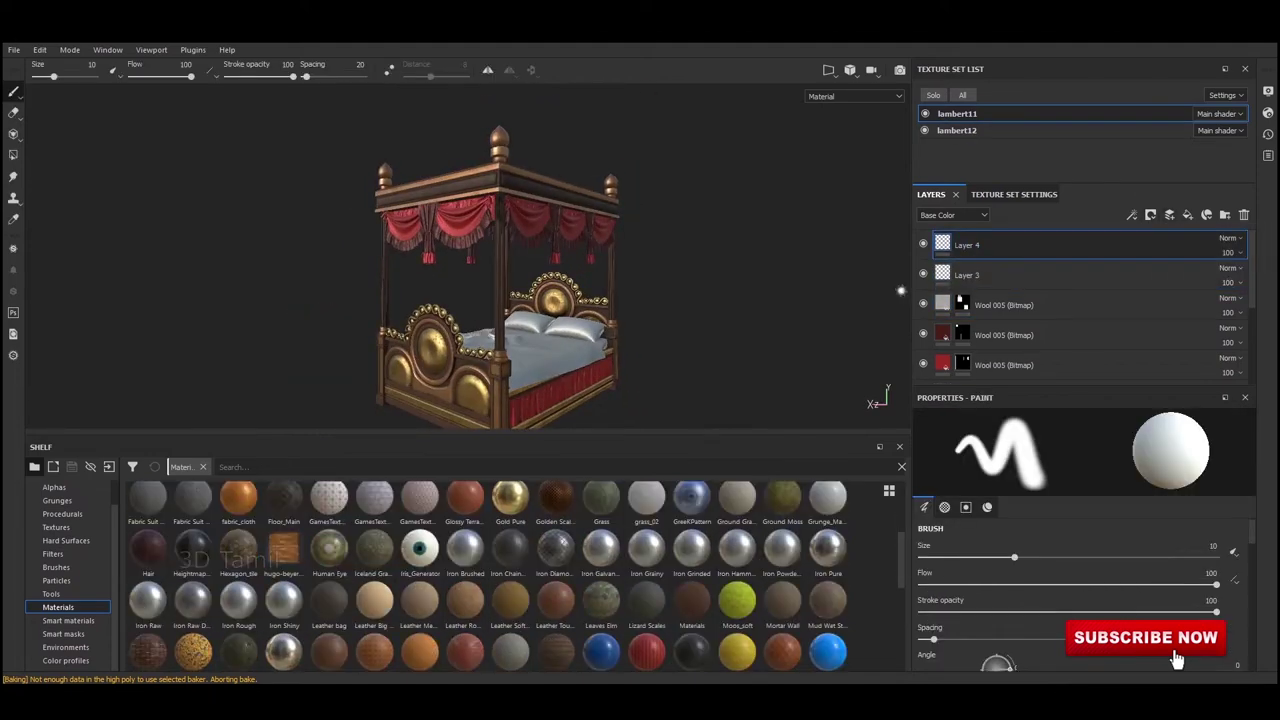
scroll(490, 575, down, 3)
scroll(490, 575, down, 3)
scroll(490, 575, down, 3)
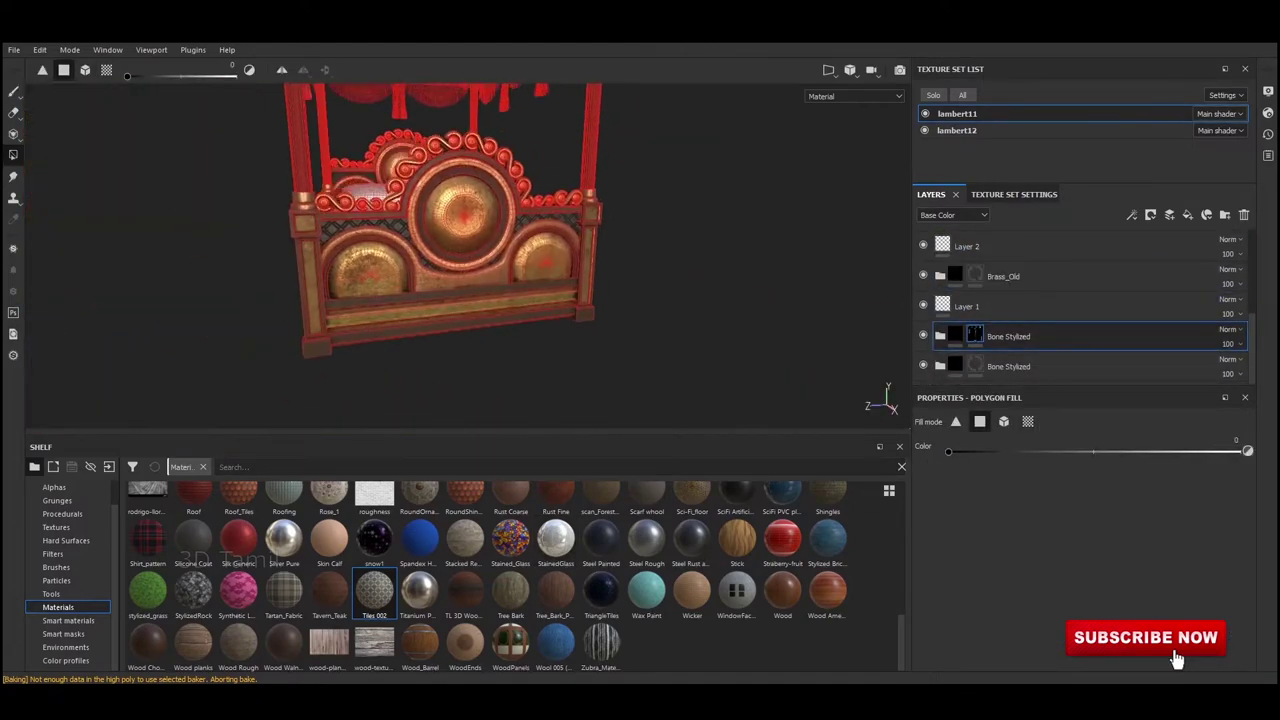
Polygon-fill the lattice panels into the Tiles 002 mask
key(1)
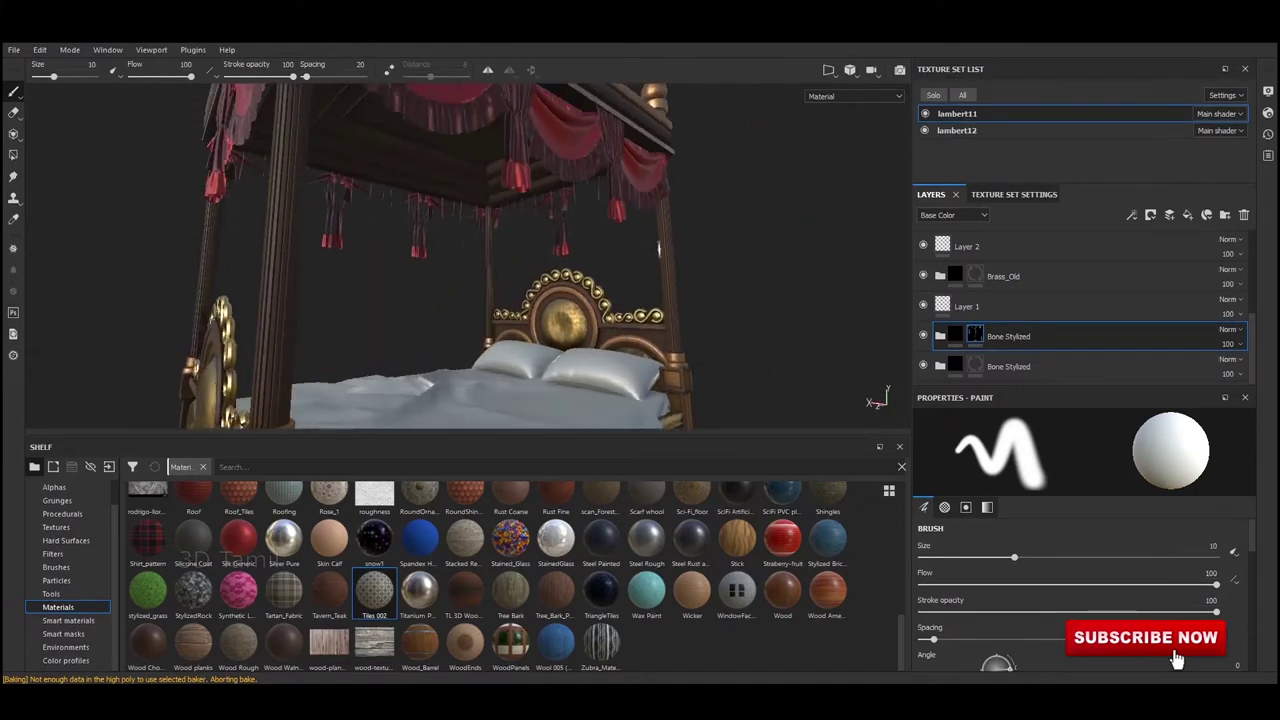
key(4)
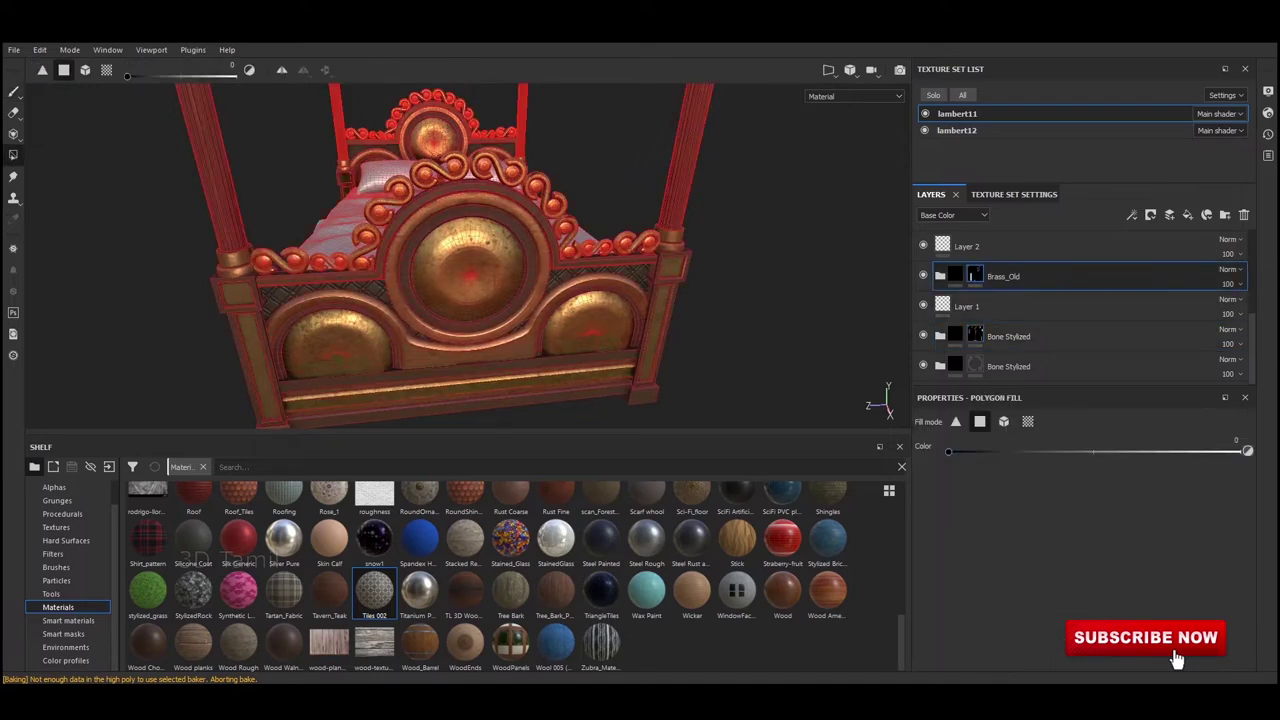
scroll(450, 255, up, 5)
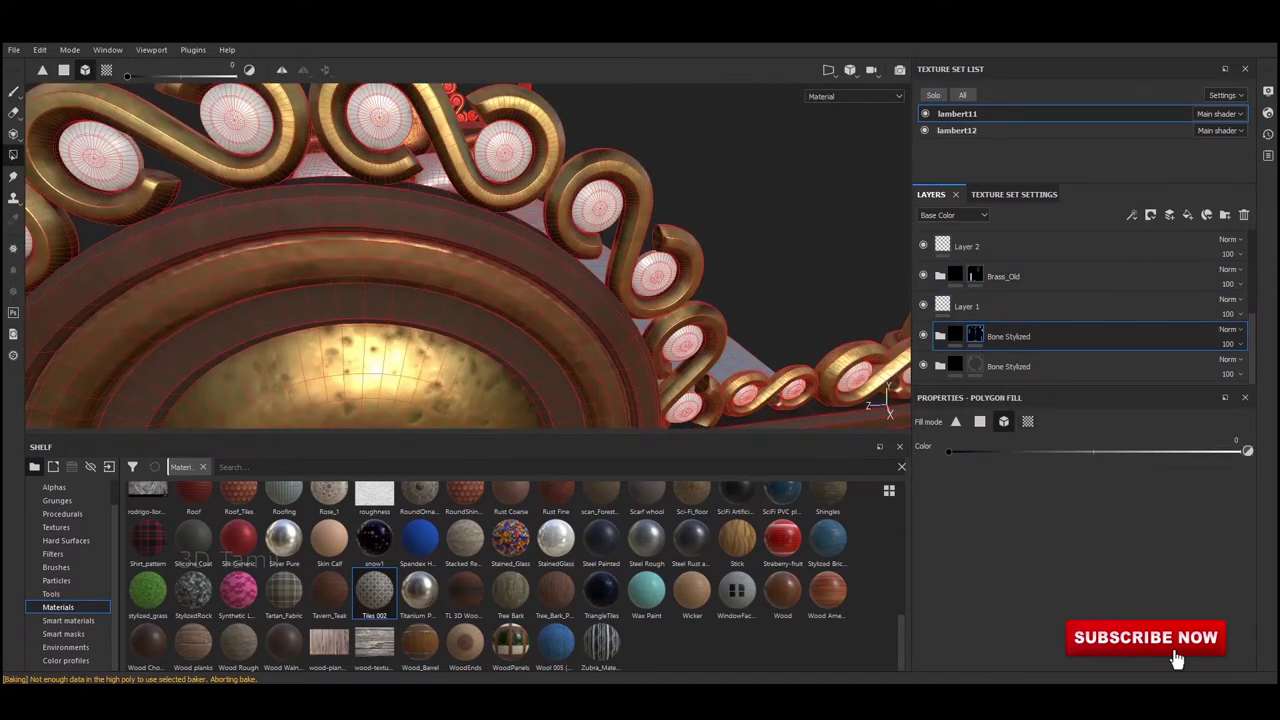
key(1)
Zoom and orbit round to the footboard to inspect the tiled lattice panels
scroll(450, 255, down, 5)
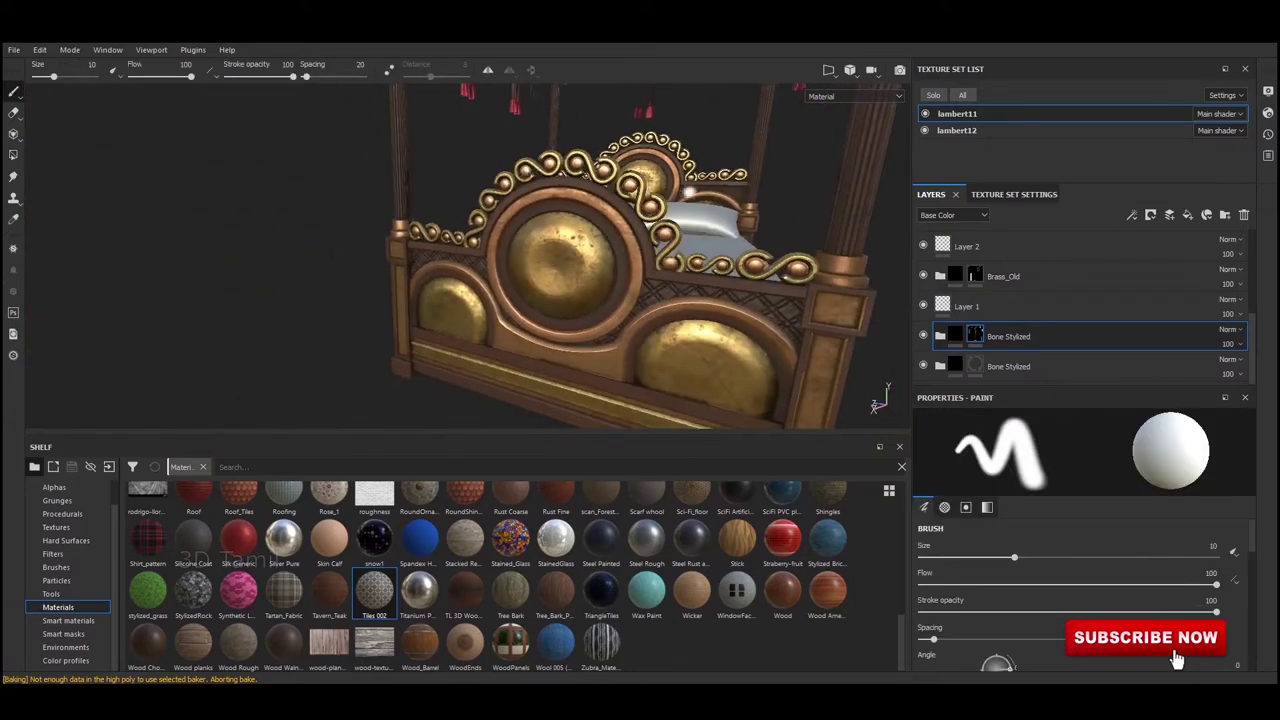
mouse_move(619, 260)
alt+mouse_down()
mouse_move(557, 214)
mouse_move(760, 280)
alt+mouse_up()
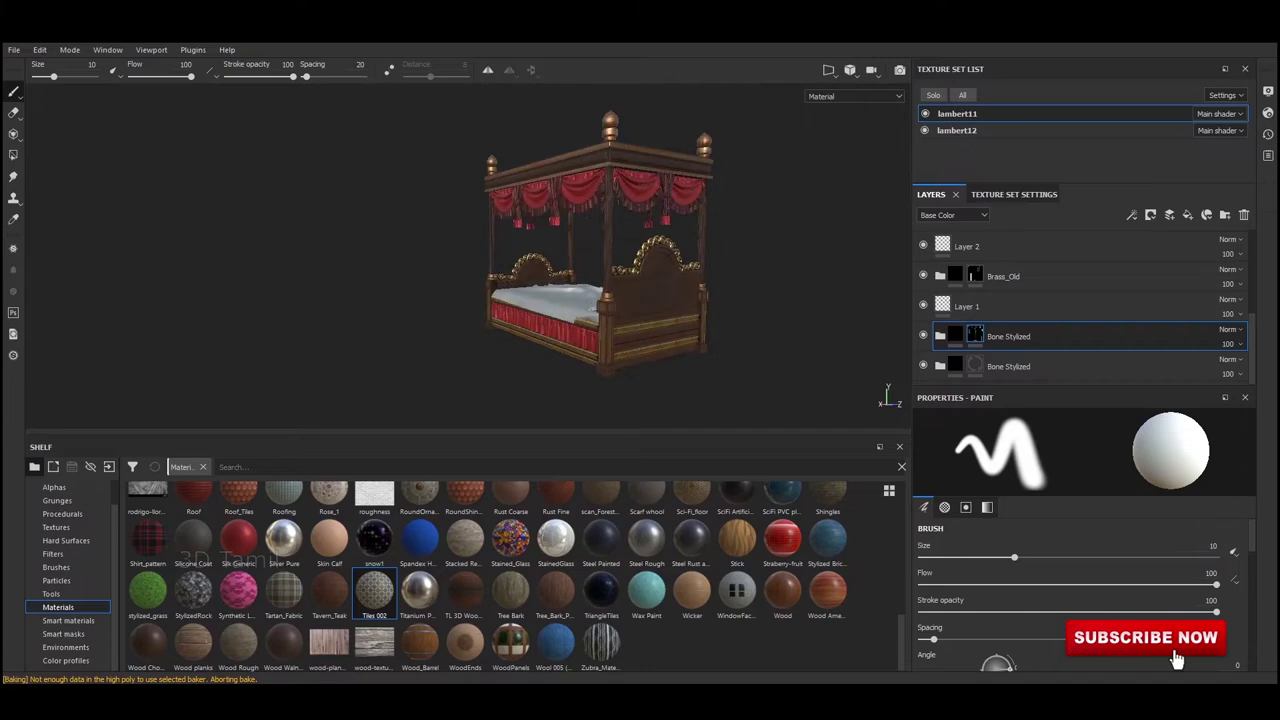
scroll(608, 266, up, 2)
scroll(531, 223, up, 2)
scroll(531, 223, up, 2)
scroll(531, 223, up, 2)
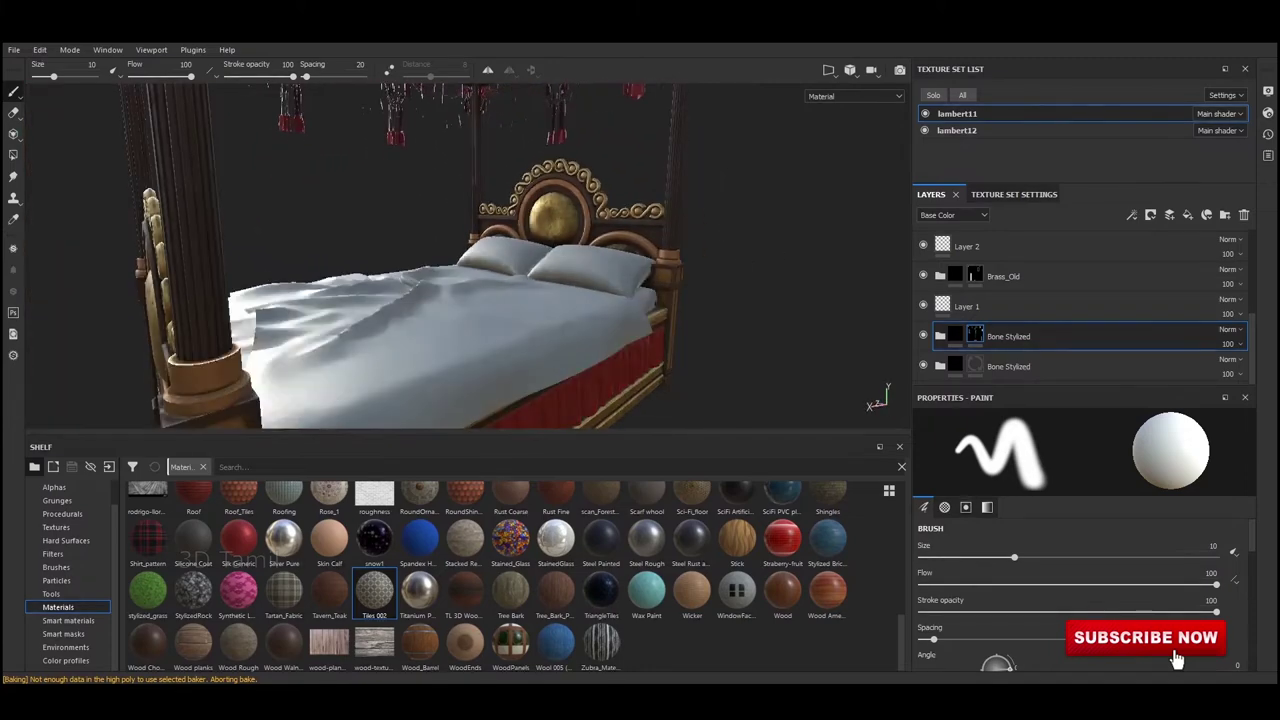
alt+drag(531, 223, 709, 223)
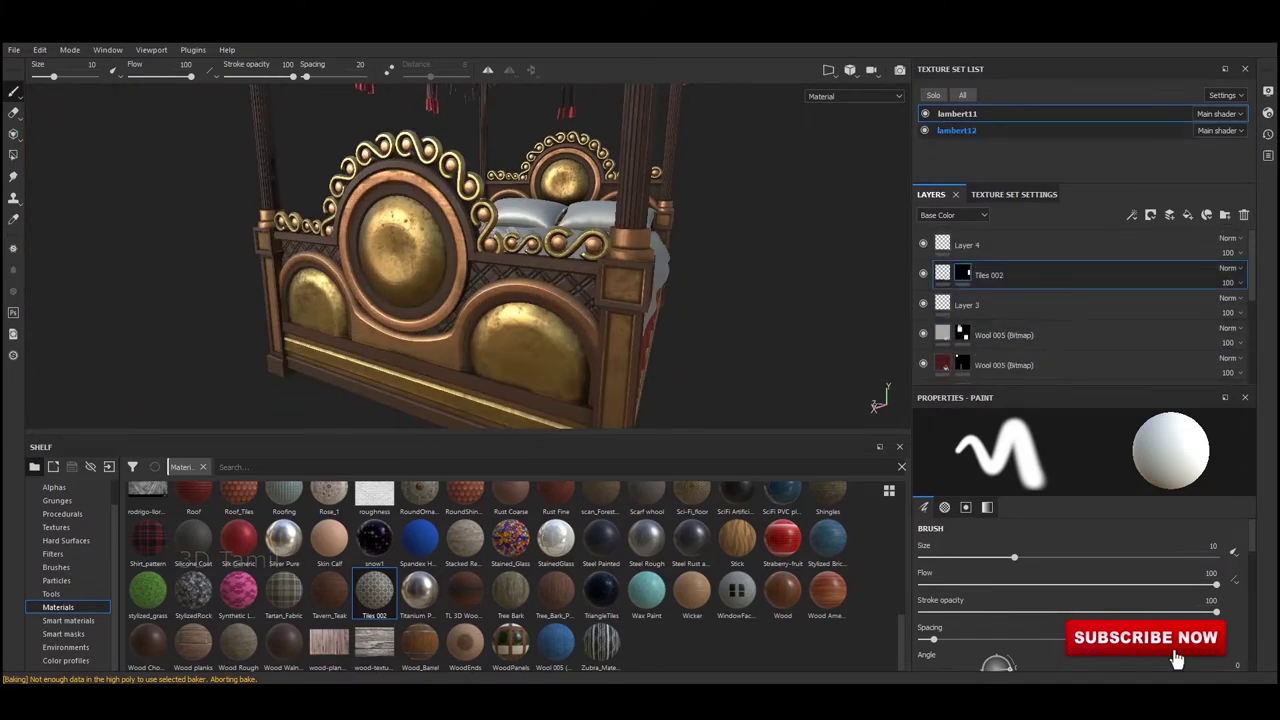
Make lambert12 active, polygon-fill its headboard piece, and open its Texture Set Settings
click(957, 130)
key(4)
key(f)
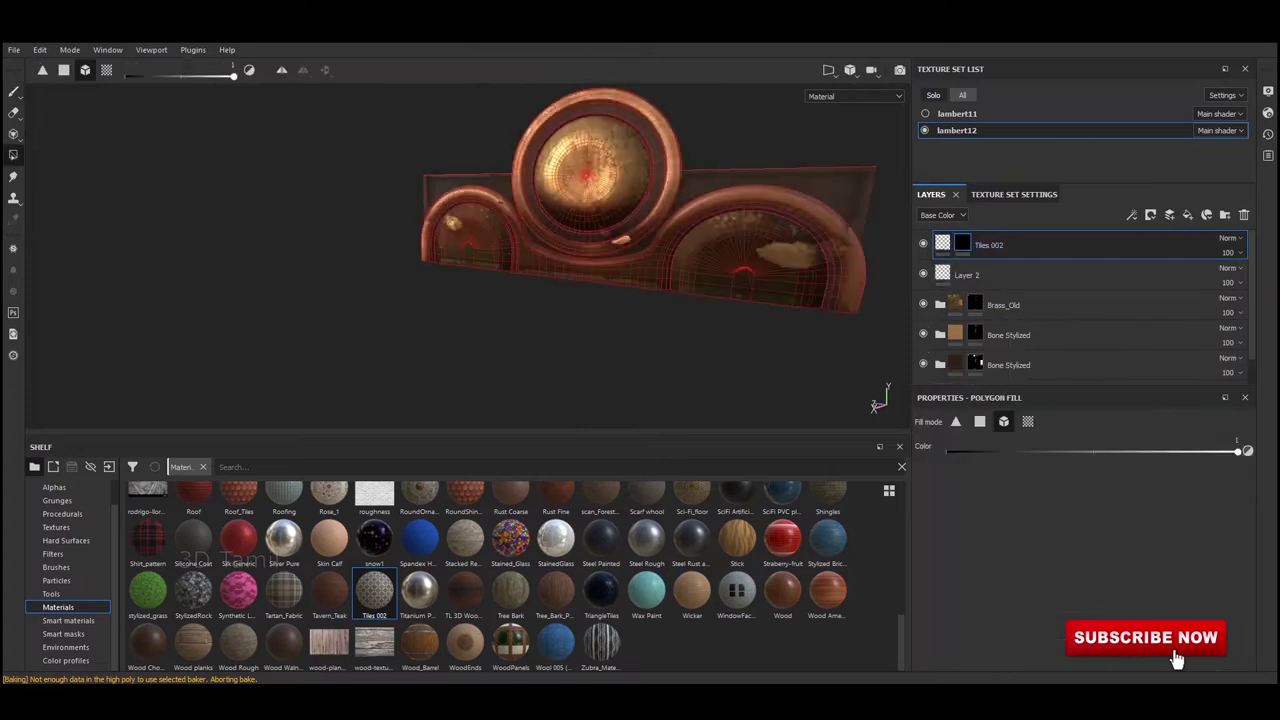
key(1)
key(f)
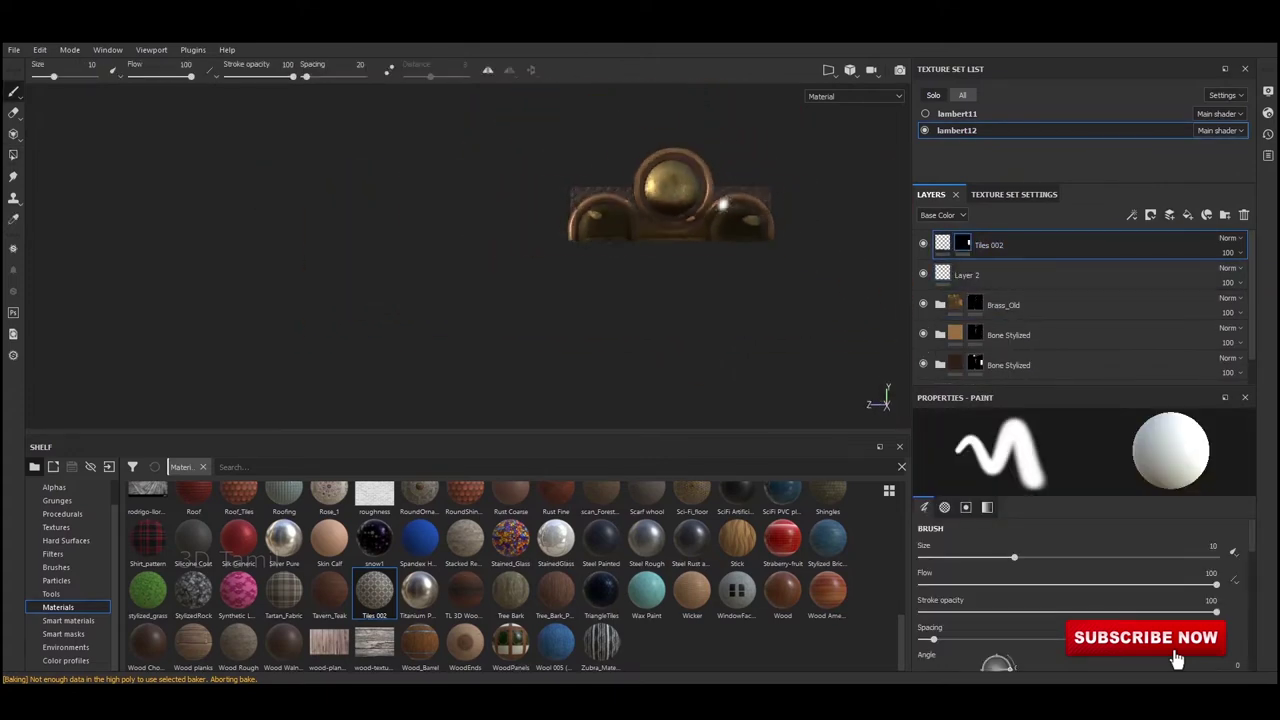
click(1013, 194)
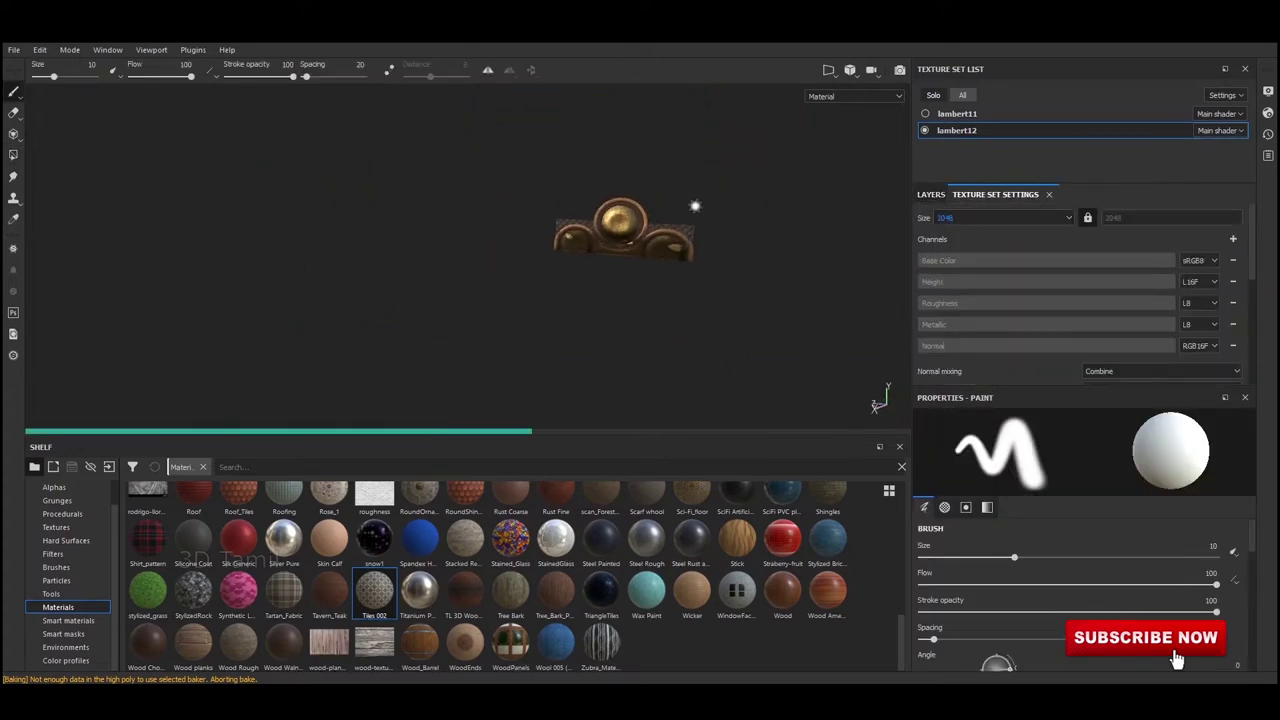